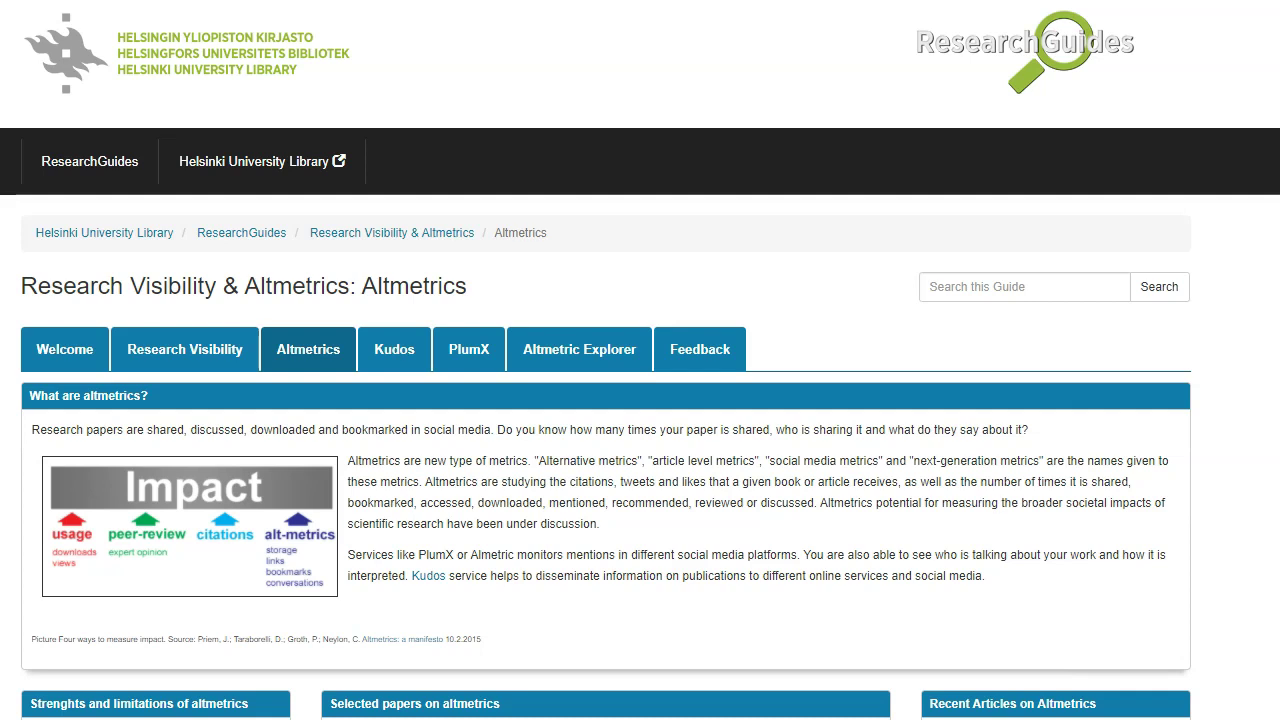
Open the Altmetric Explorer section of the Helsinki University Library ResearchGuide
click(370, 708)
click(583, 349)
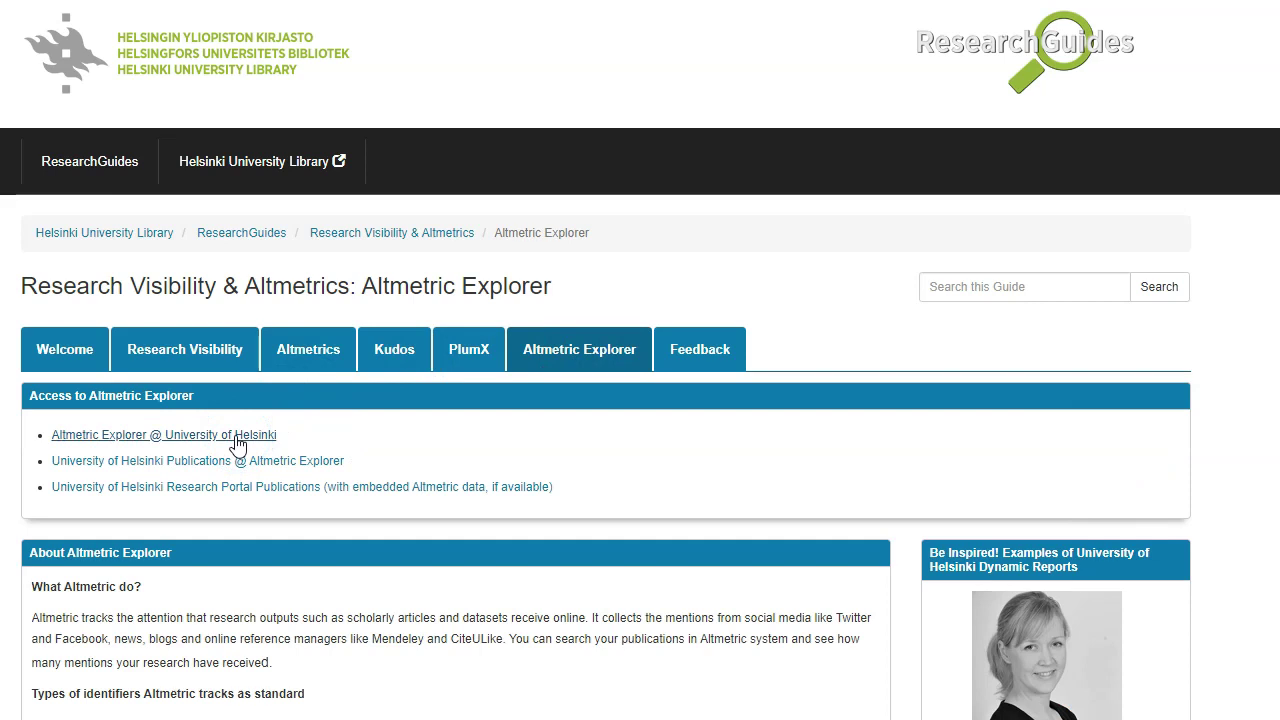
Follow the 'Altmetric Explorer @ University of Helsinki' link to the Explorer highlights dashboard
click(237, 438)
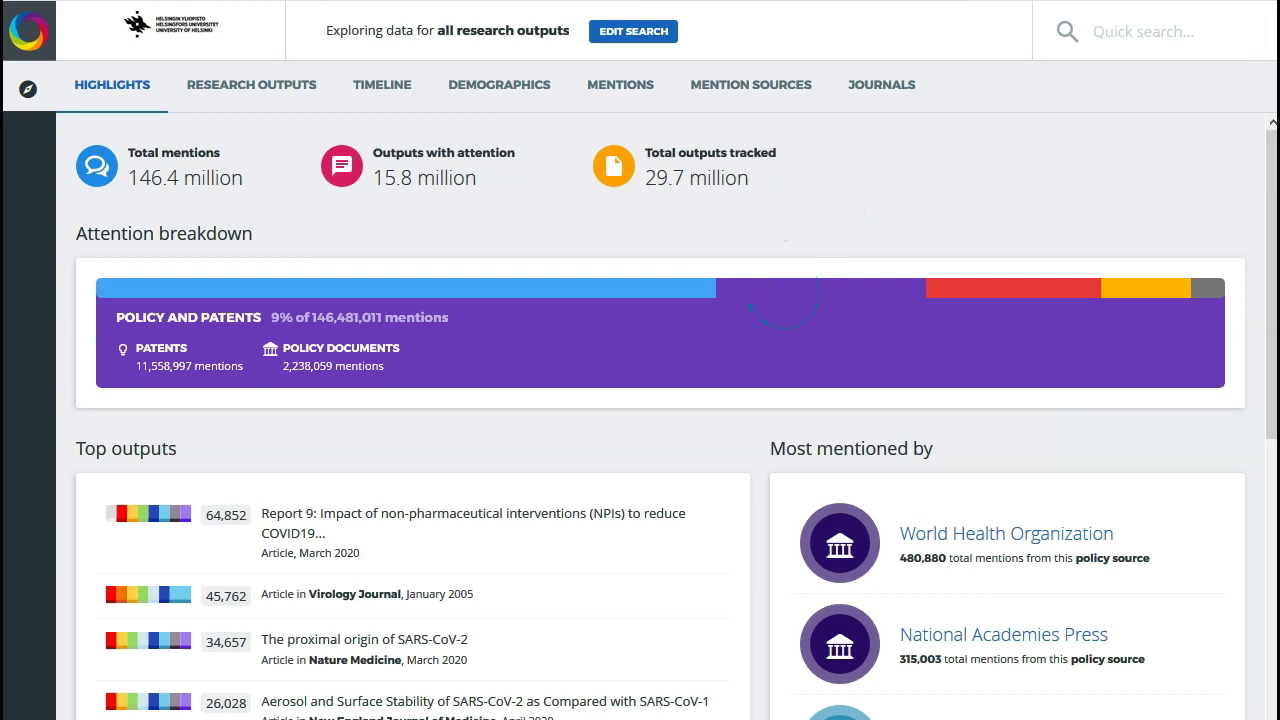
click(996, 296)
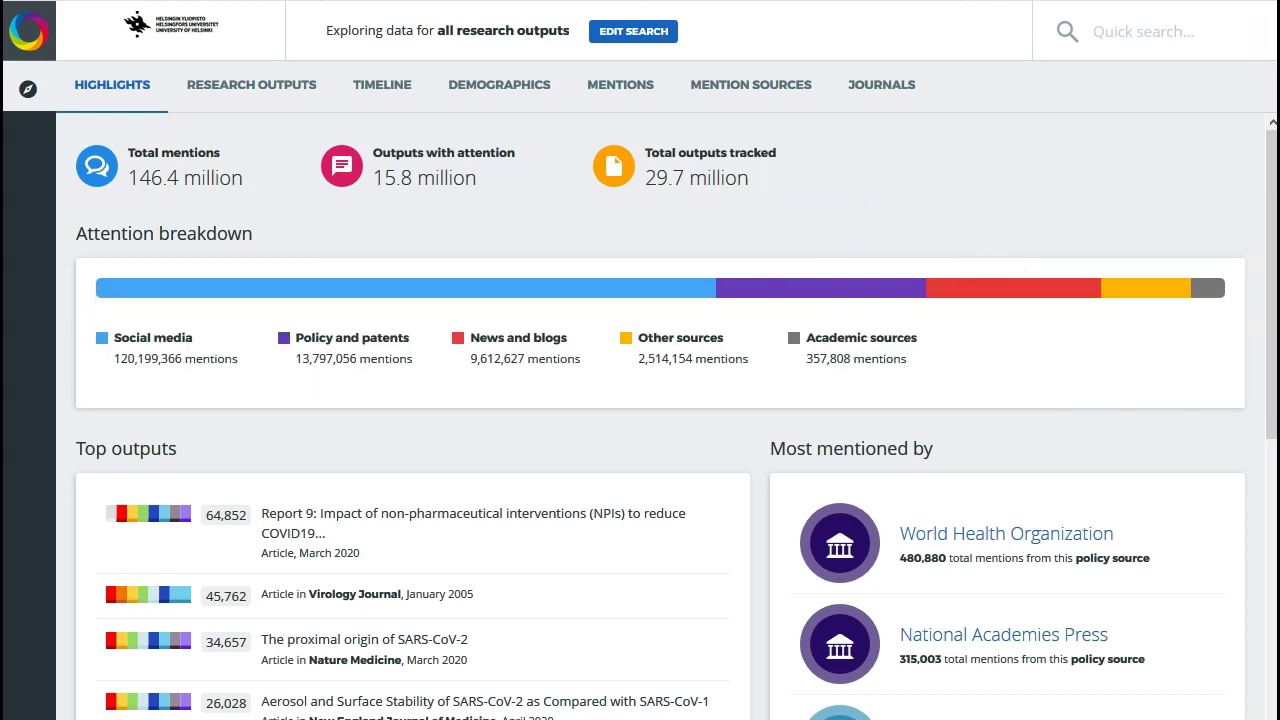
click(1151, 288)
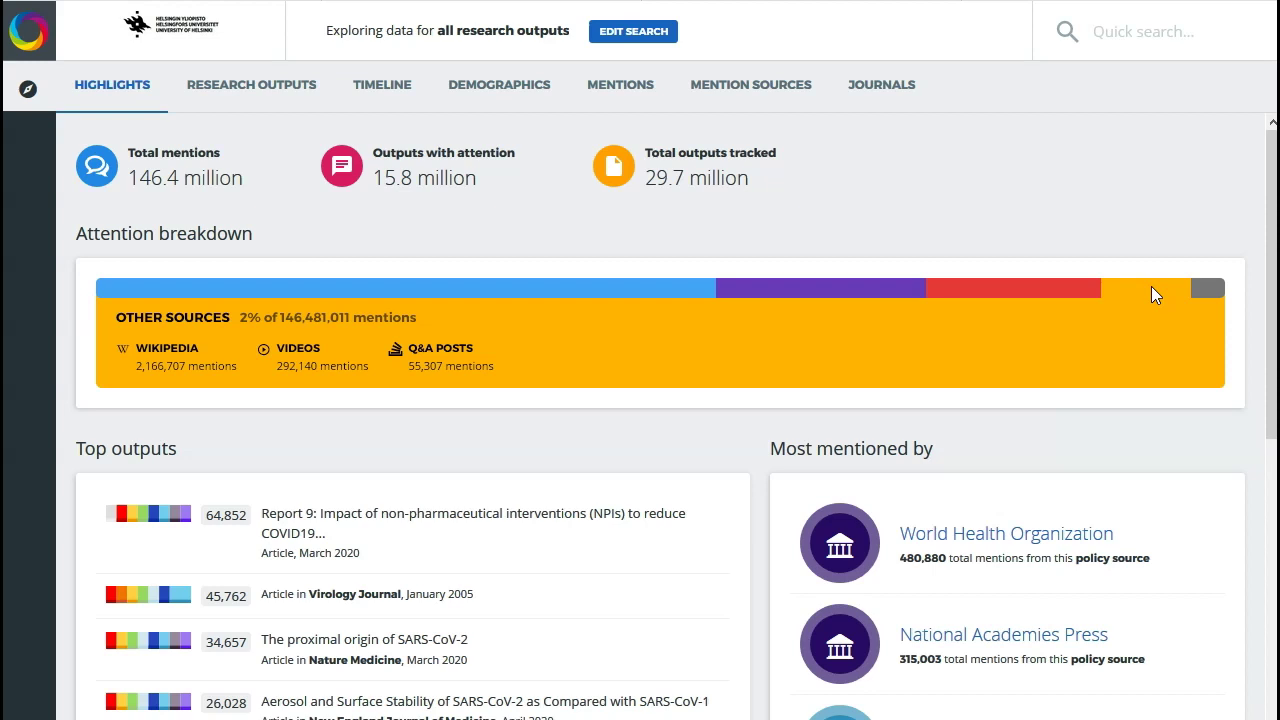
click(1210, 290)
click(1218, 250)
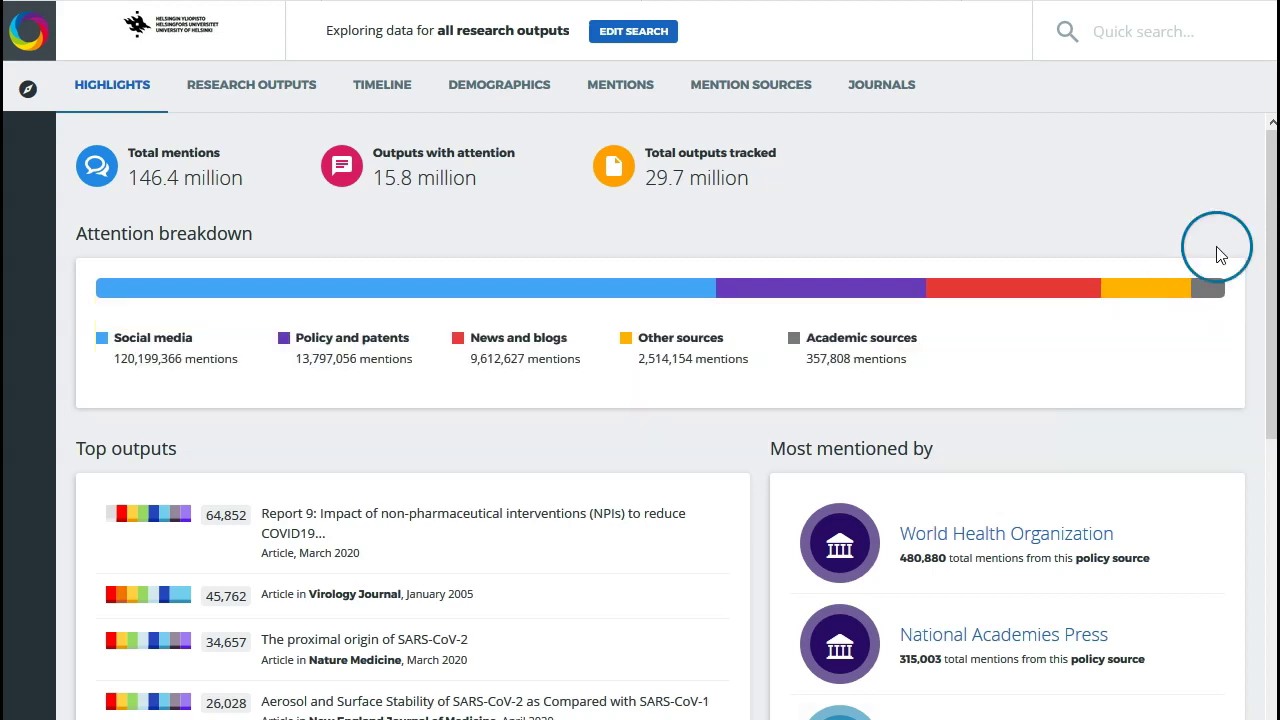
click(1202, 285)
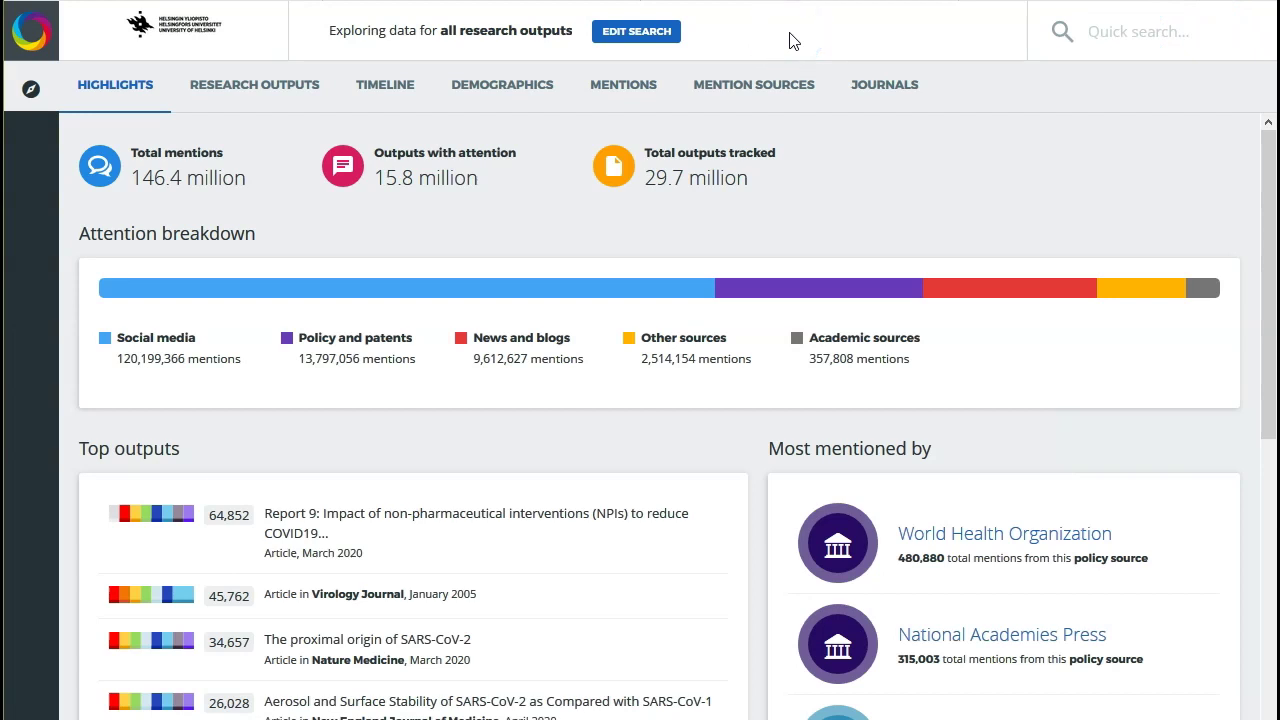
Edit the search to use the keyword covid-19 in Advanced search and run it
click(777, 40)
click(664, 30)
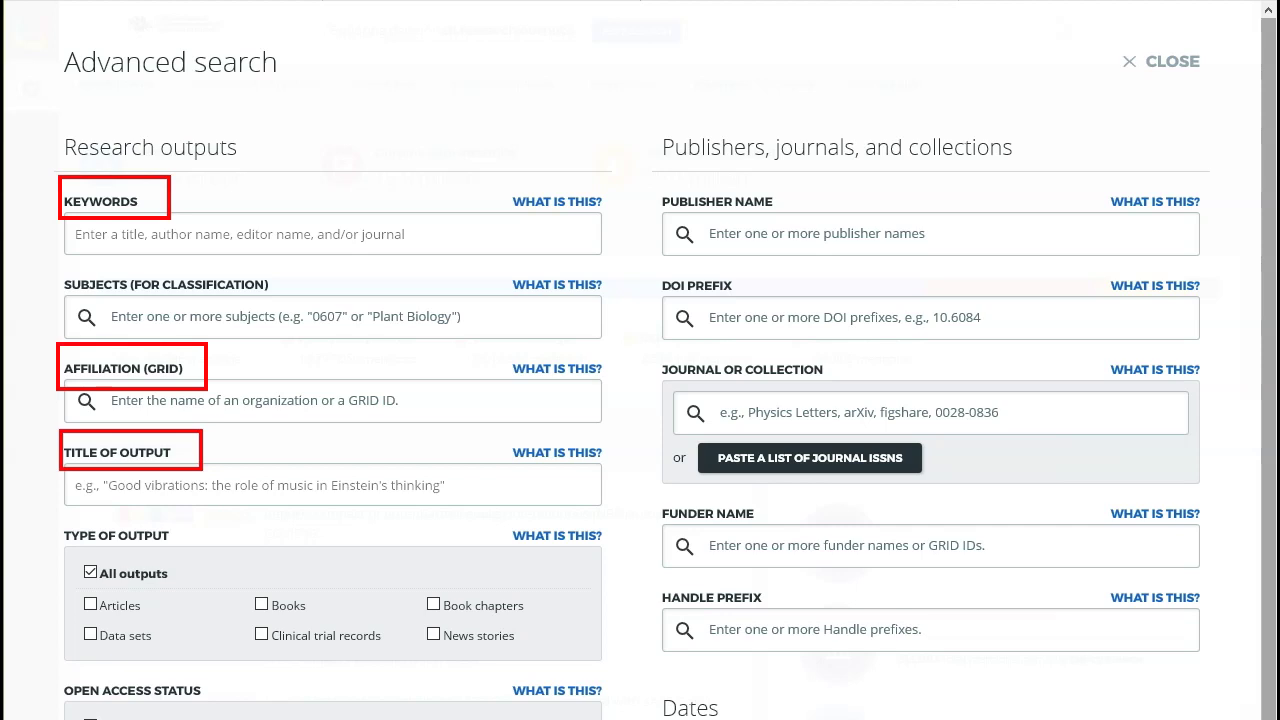
scroll(665, 360, down, 3)
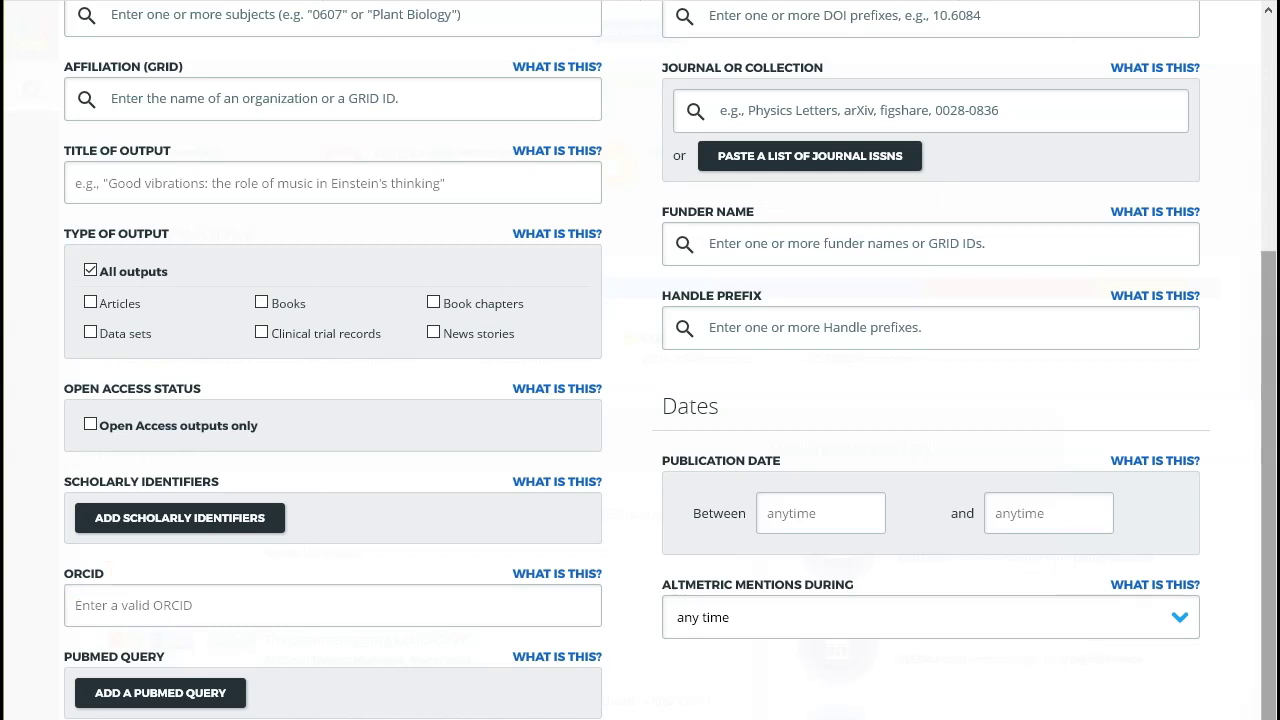
scroll(640, 360, up, 3)
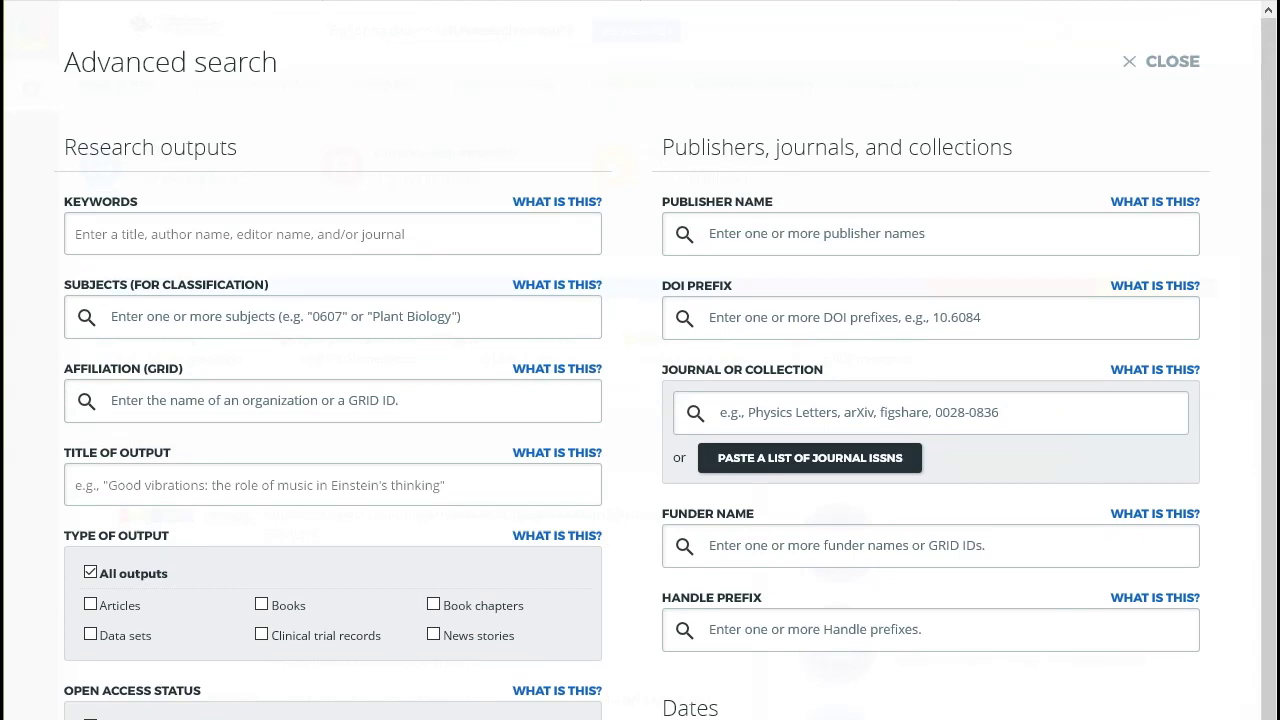
scroll(640, 360, down, 3)
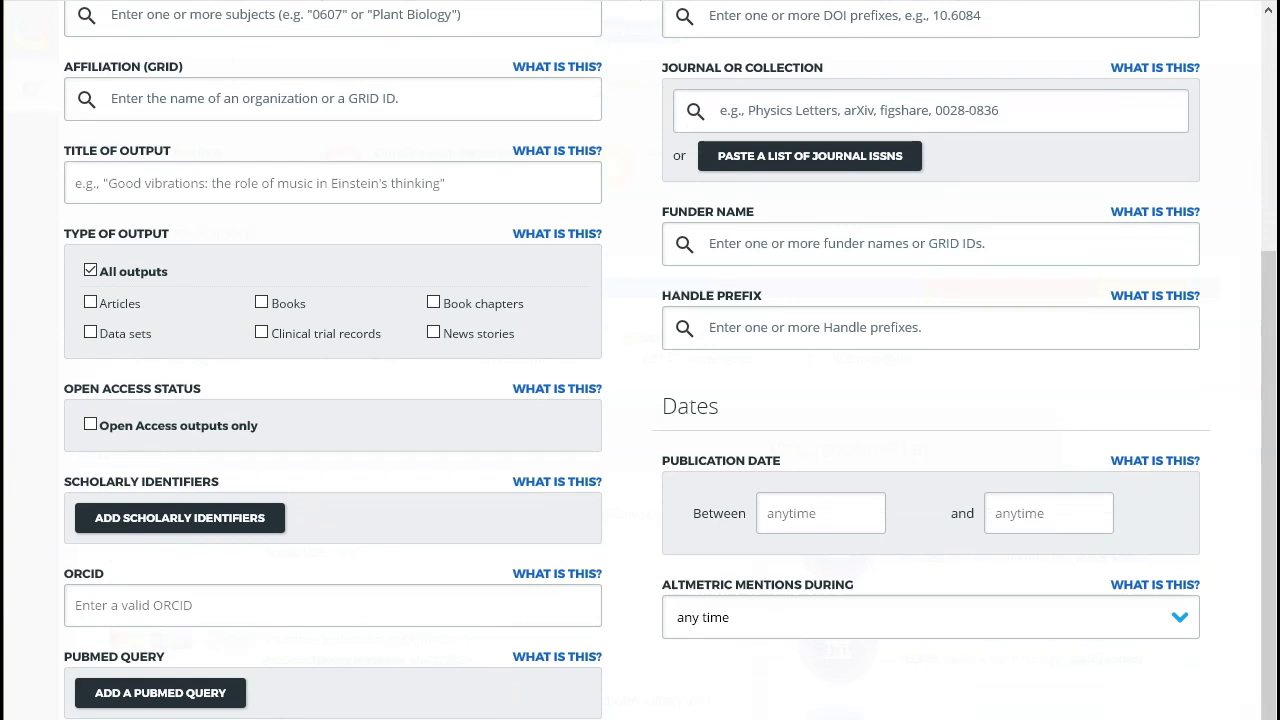
scroll(640, 360, down, 3)
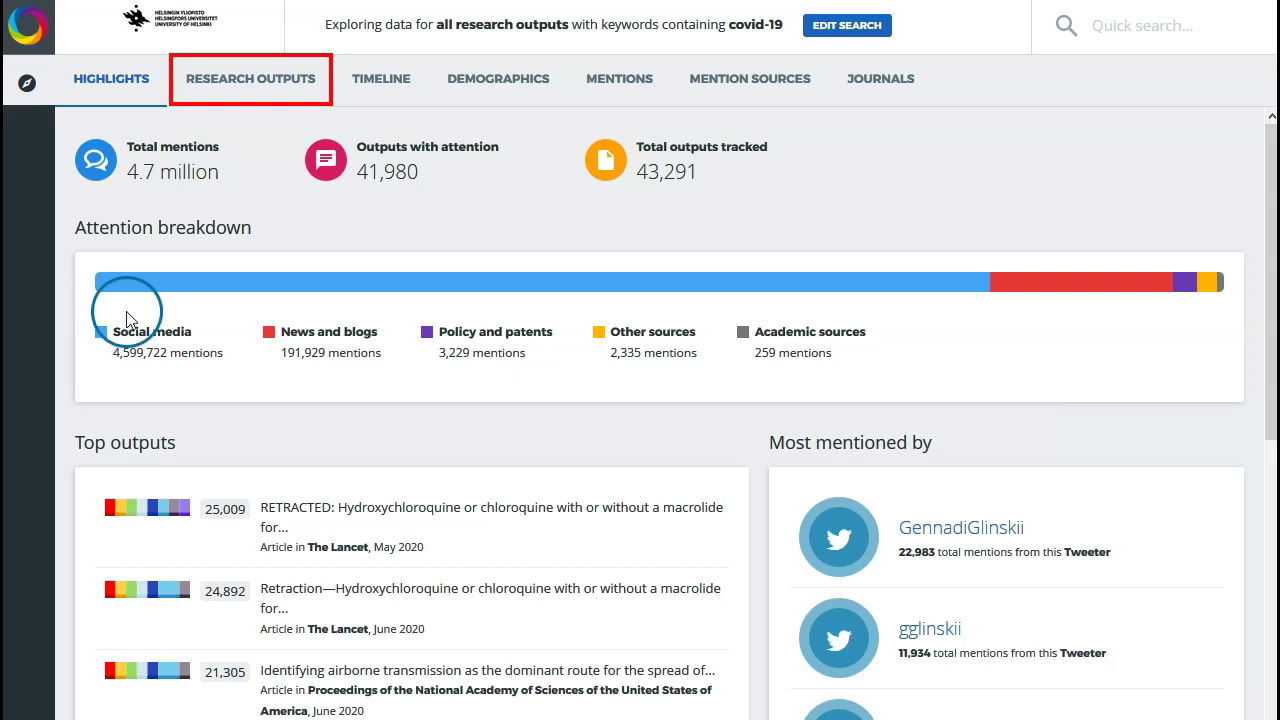
List the covid-19 research outputs ranked by Altmetric Attention Score
click(252, 88)
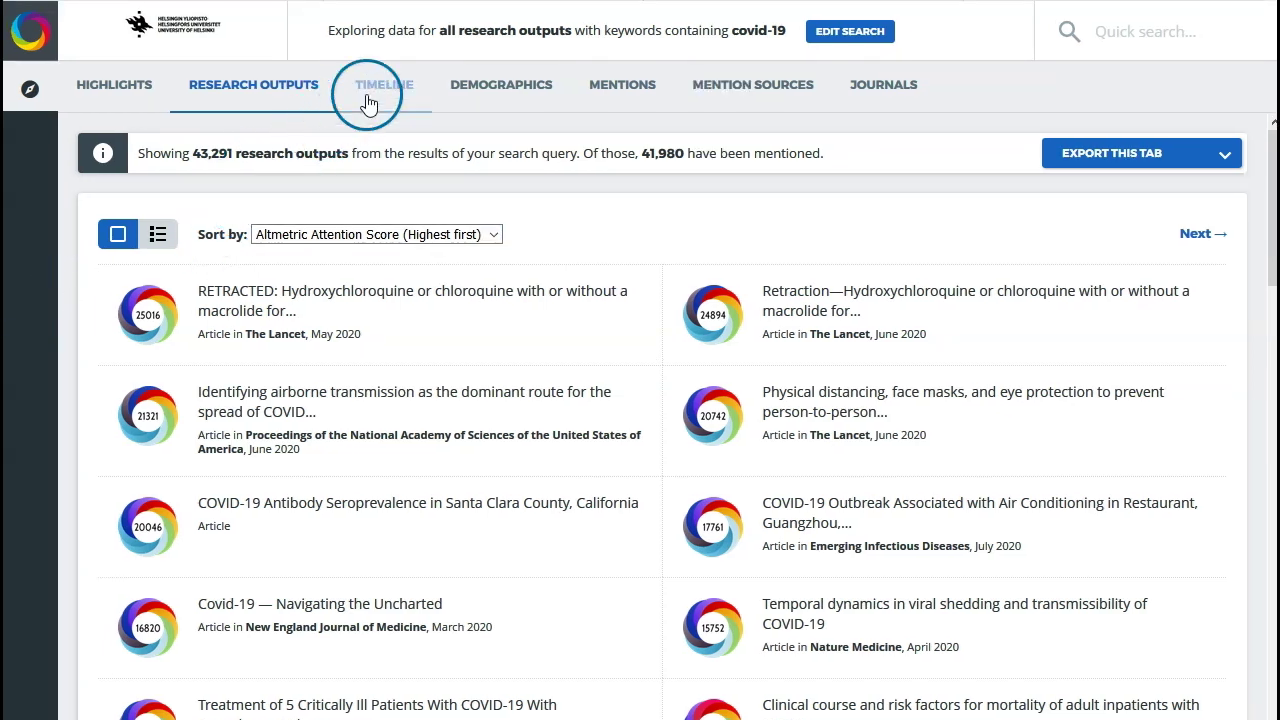
Show the covid-19 timeline for news mentions over the last year, narrowed to March–September 2020
click(383, 88)
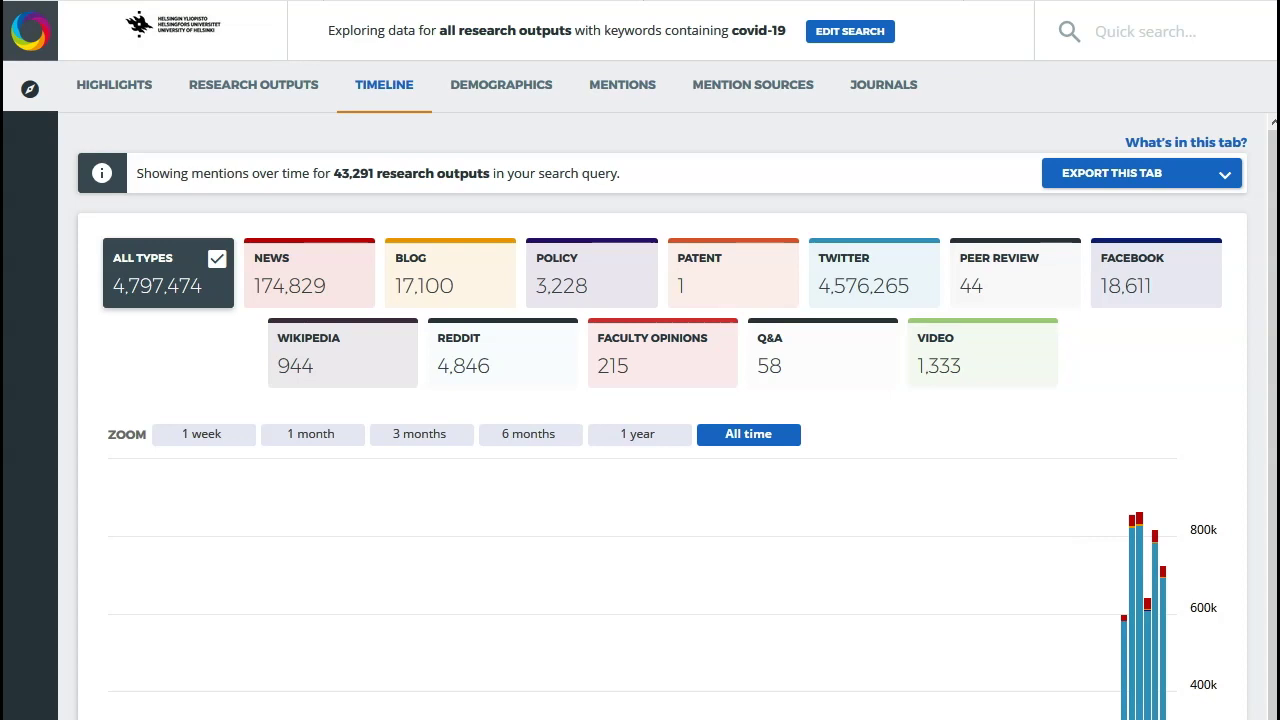
scroll(640, 400, down, 3)
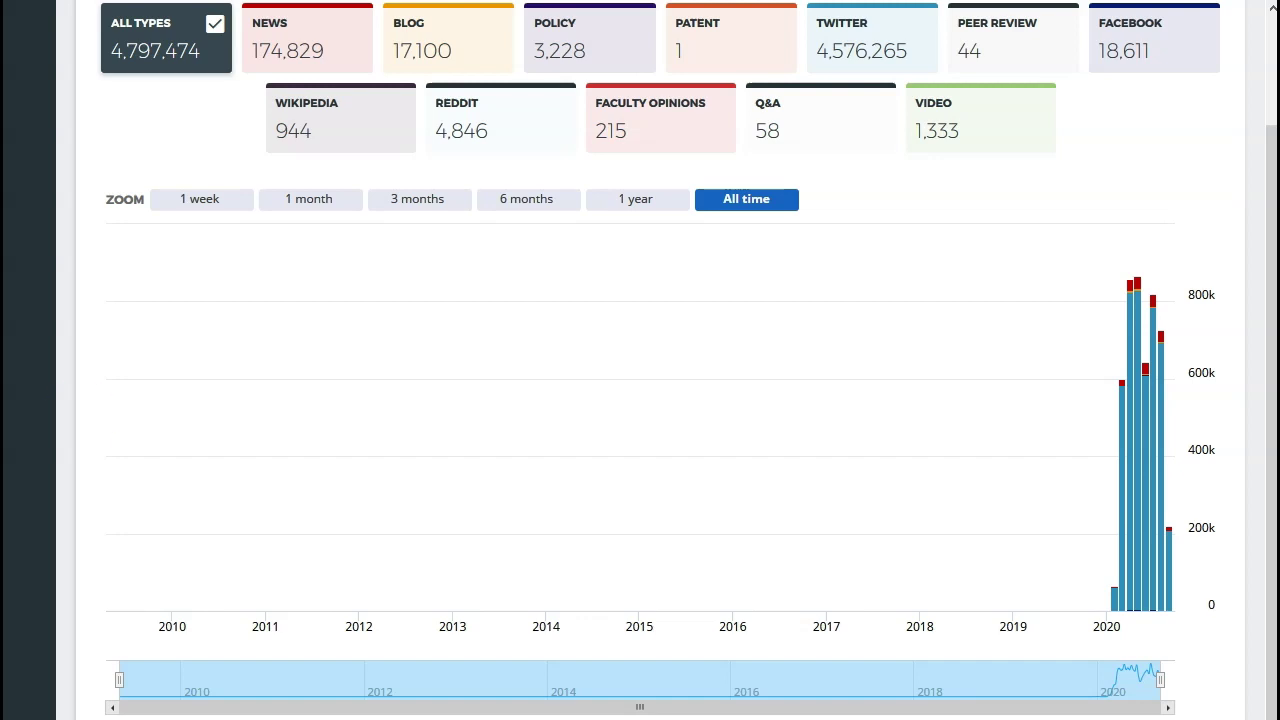
click(288, 36)
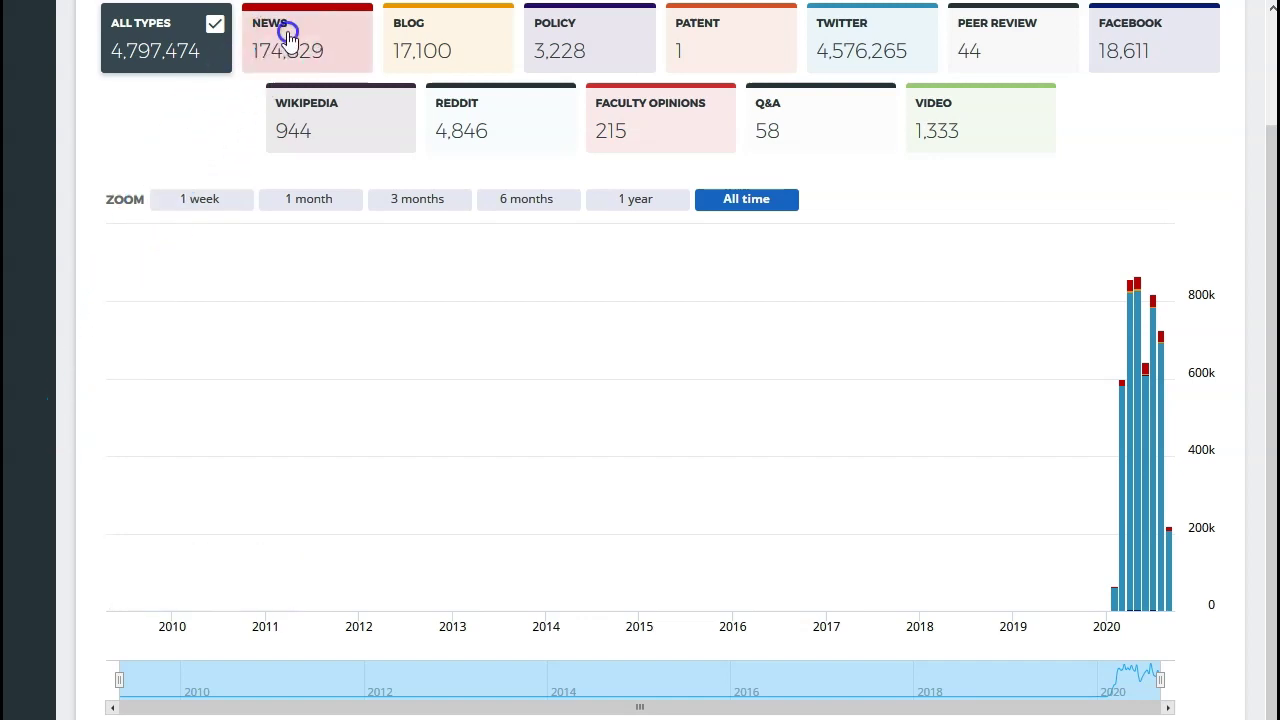
click(361, 137)
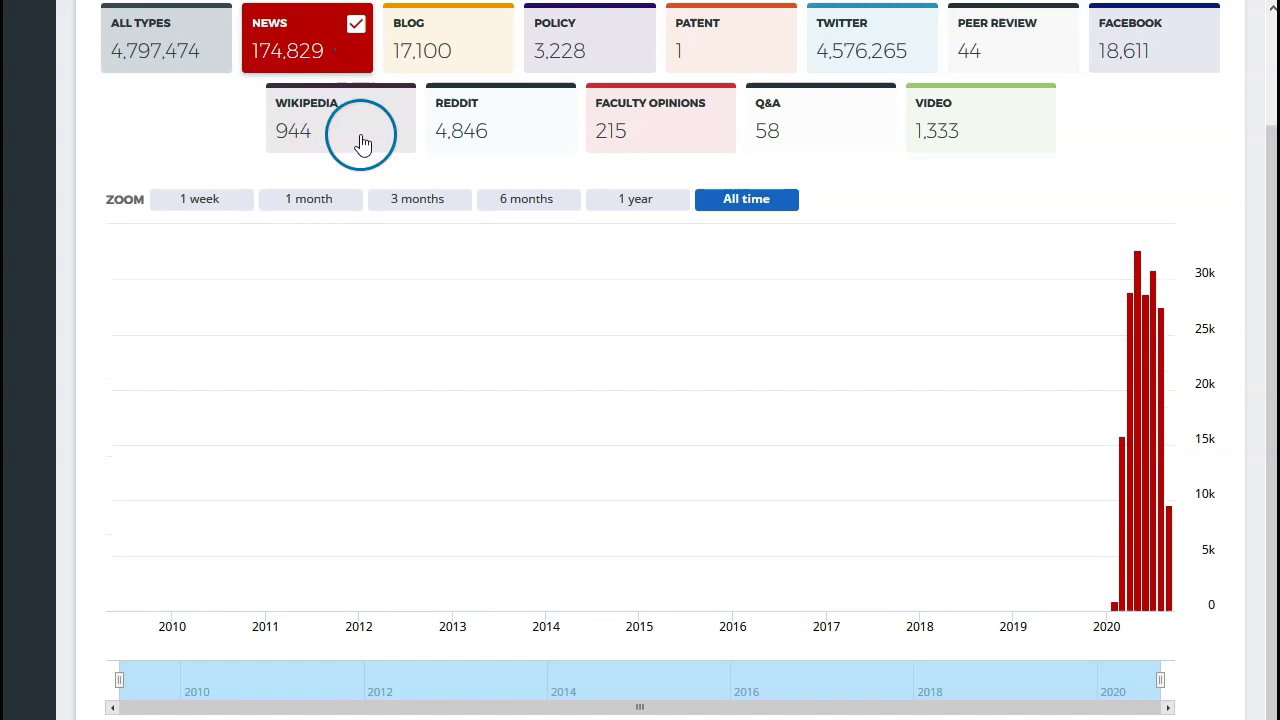
click(622, 200)
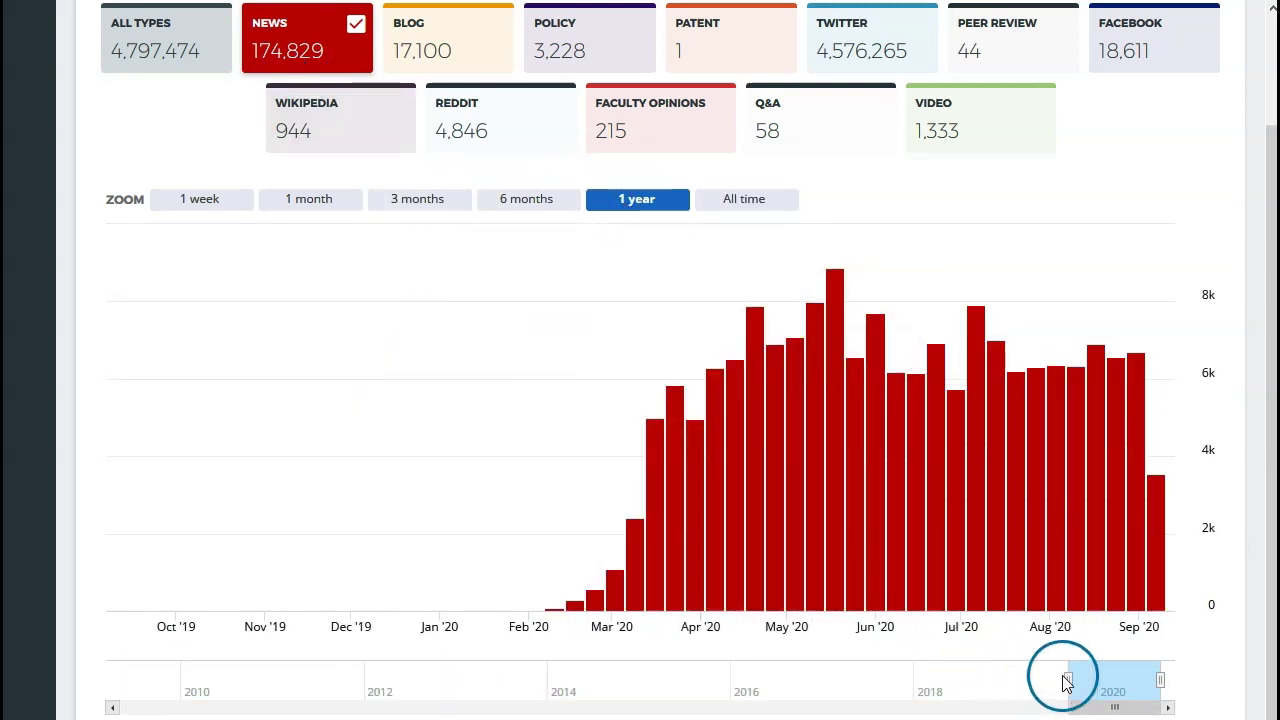
drag(1067, 683, 1120, 687)
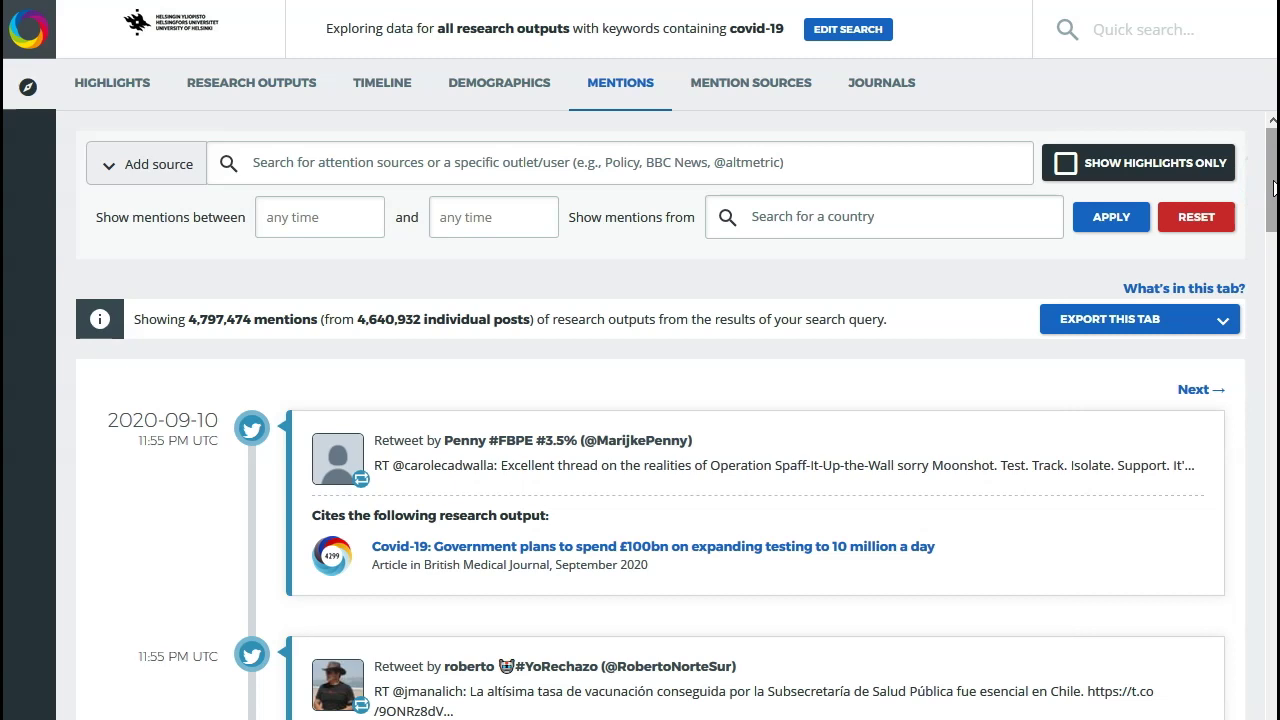
Scroll down through the covid-19 mentions list
scroll(1273, 189, down, 3)
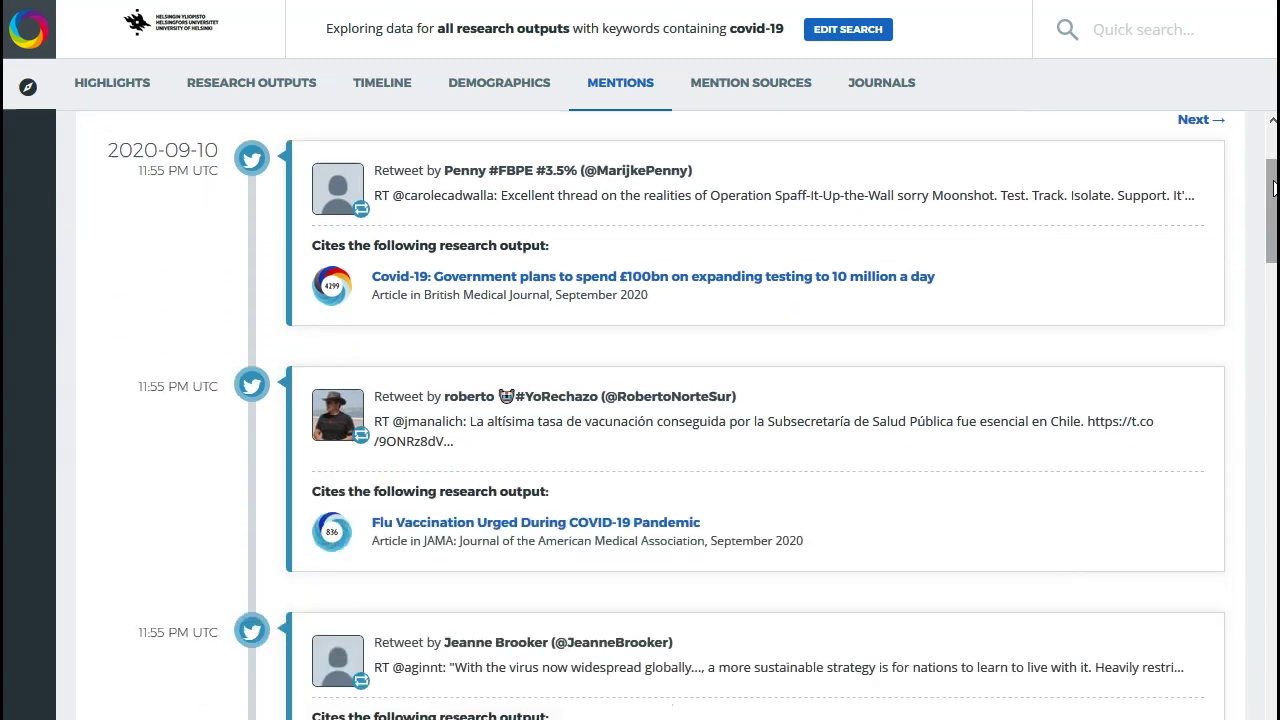
scroll(1273, 189, down, 2)
scroll(1273, 189, down, 2)
scroll(1273, 189, down, 2)
scroll(1273, 189, down, 1)
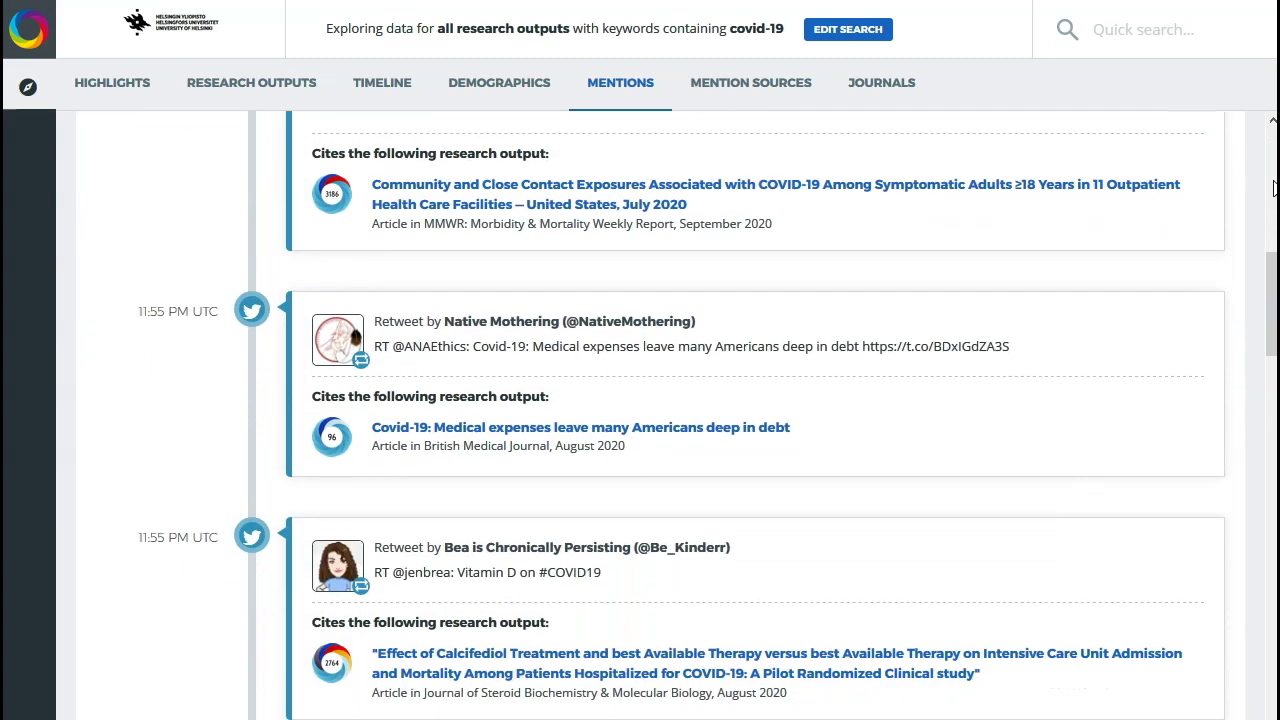
scroll(1273, 189, down, 3)
scroll(1271, 194, down, 1)
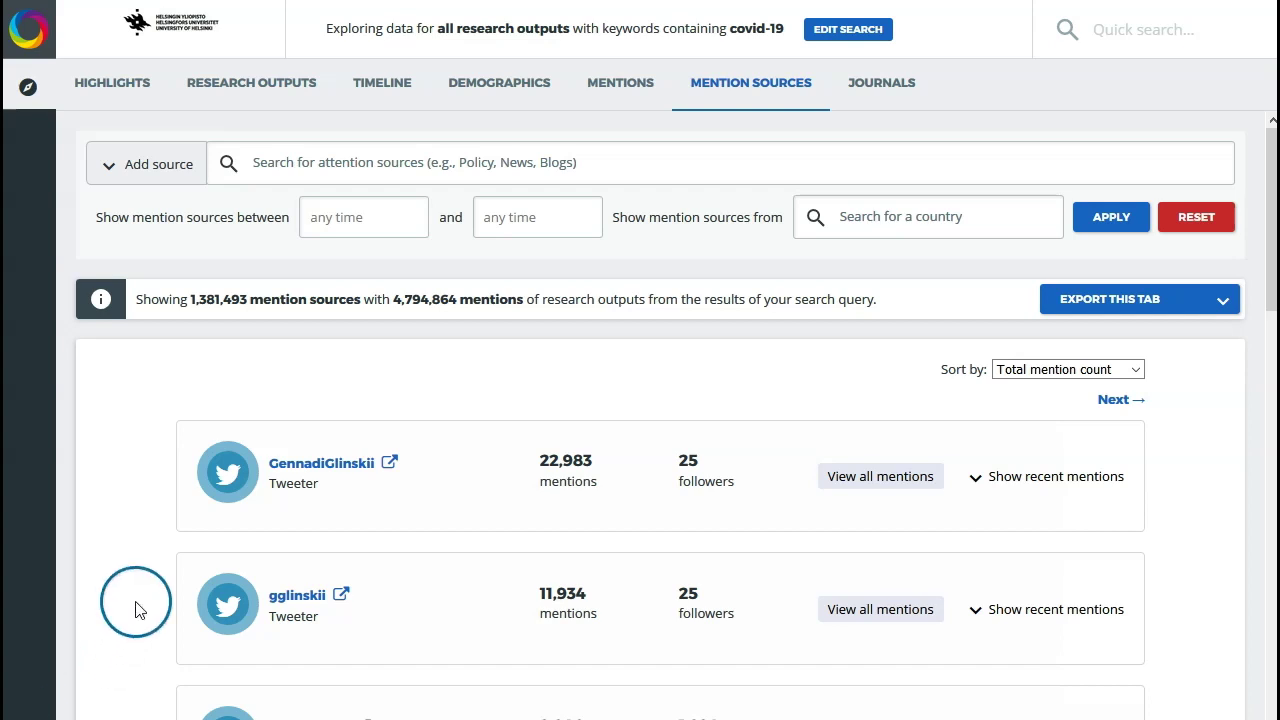
Filter the covid-19 mention sources to all Policy sources
click(164, 178)
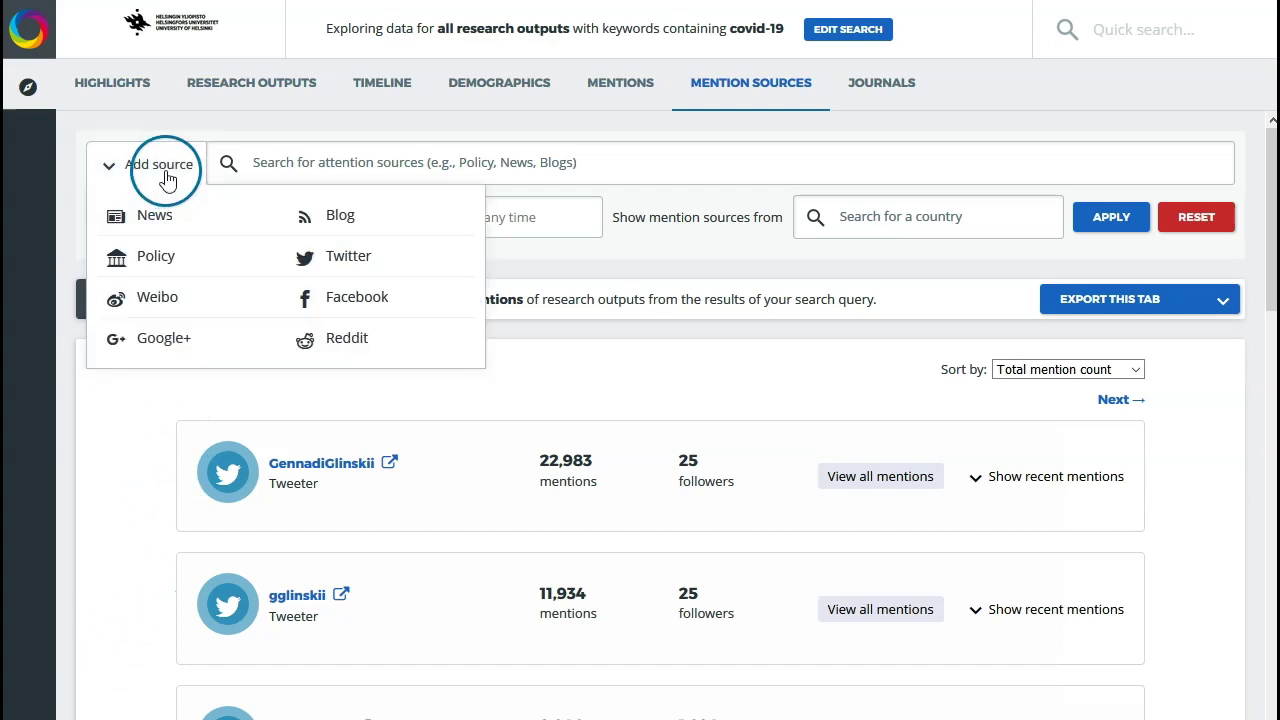
click(156, 256)
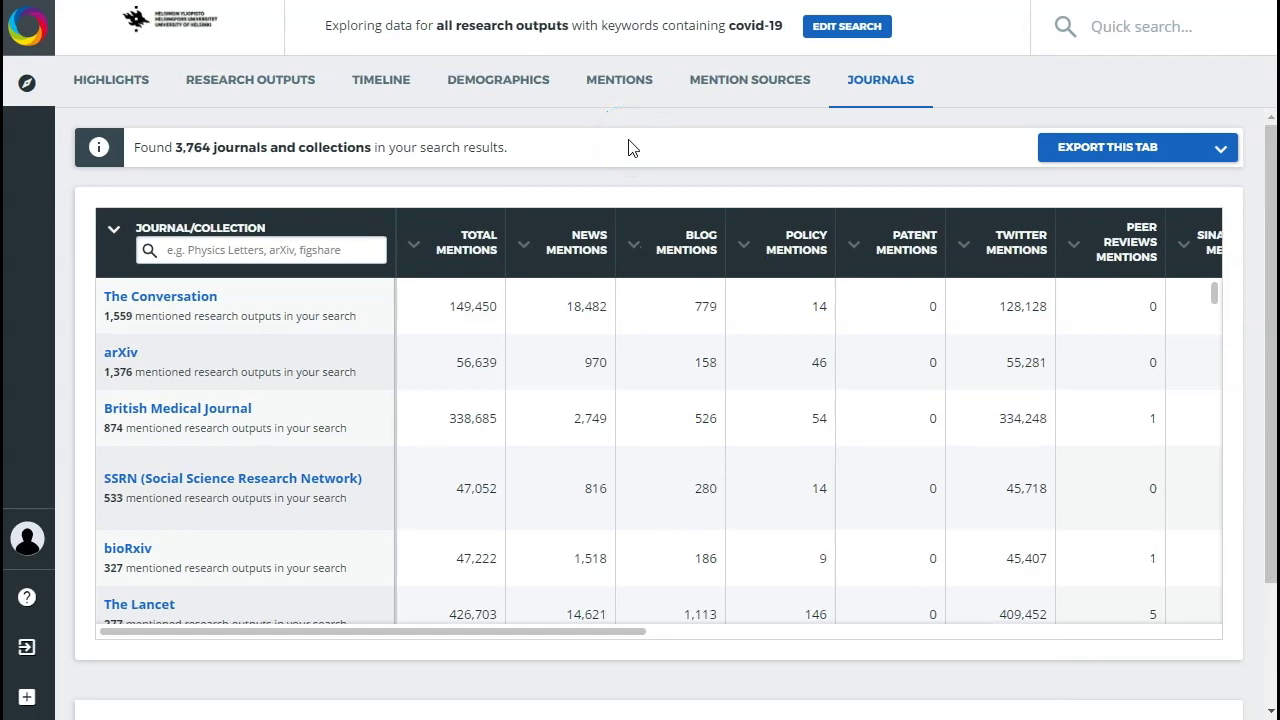
Open the details page of the airborne-transmission COVID-19 article from the research outputs list
click(273, 86)
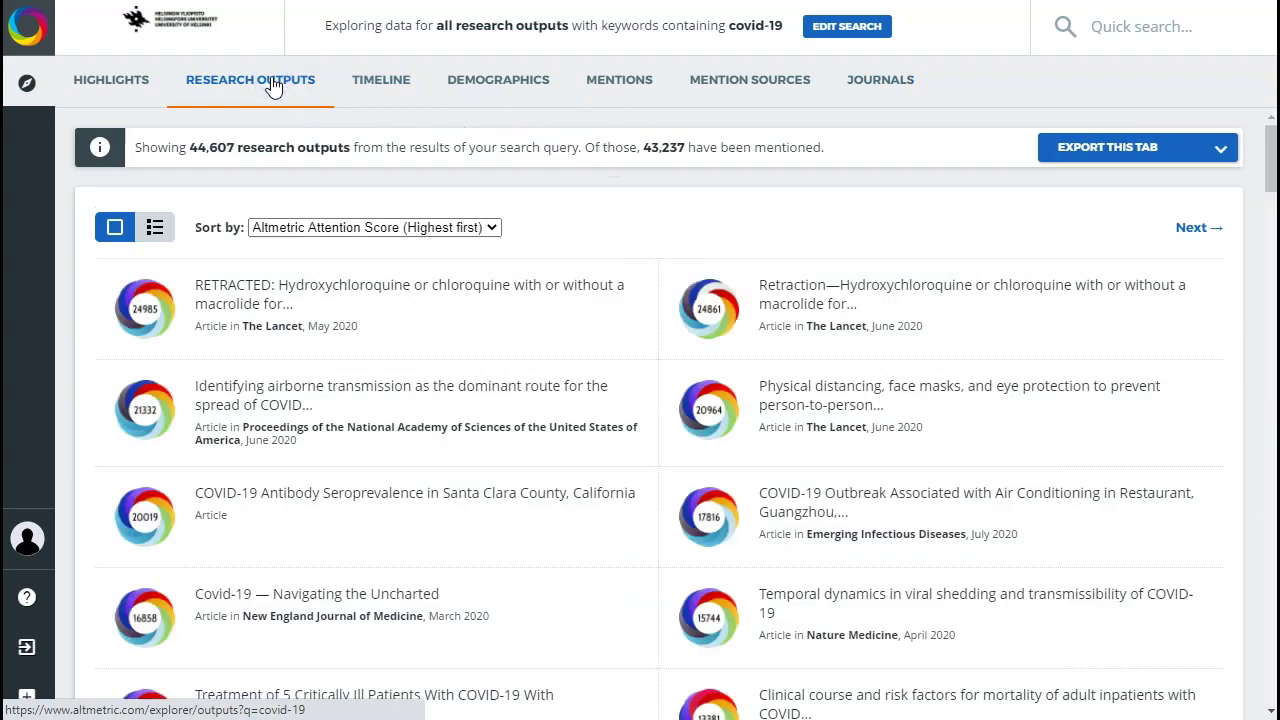
click(300, 395)
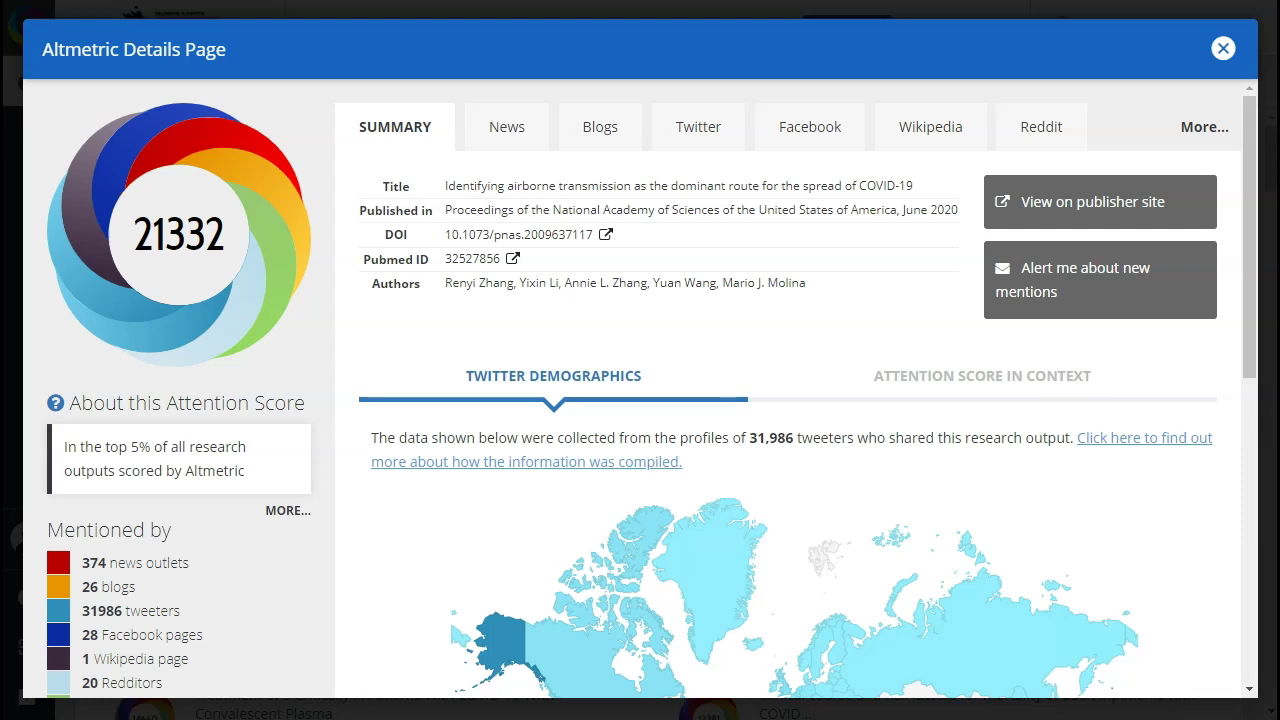
Scroll through the airborne-transmission article's details, with its 21,332 score and summary
click(86, 700)
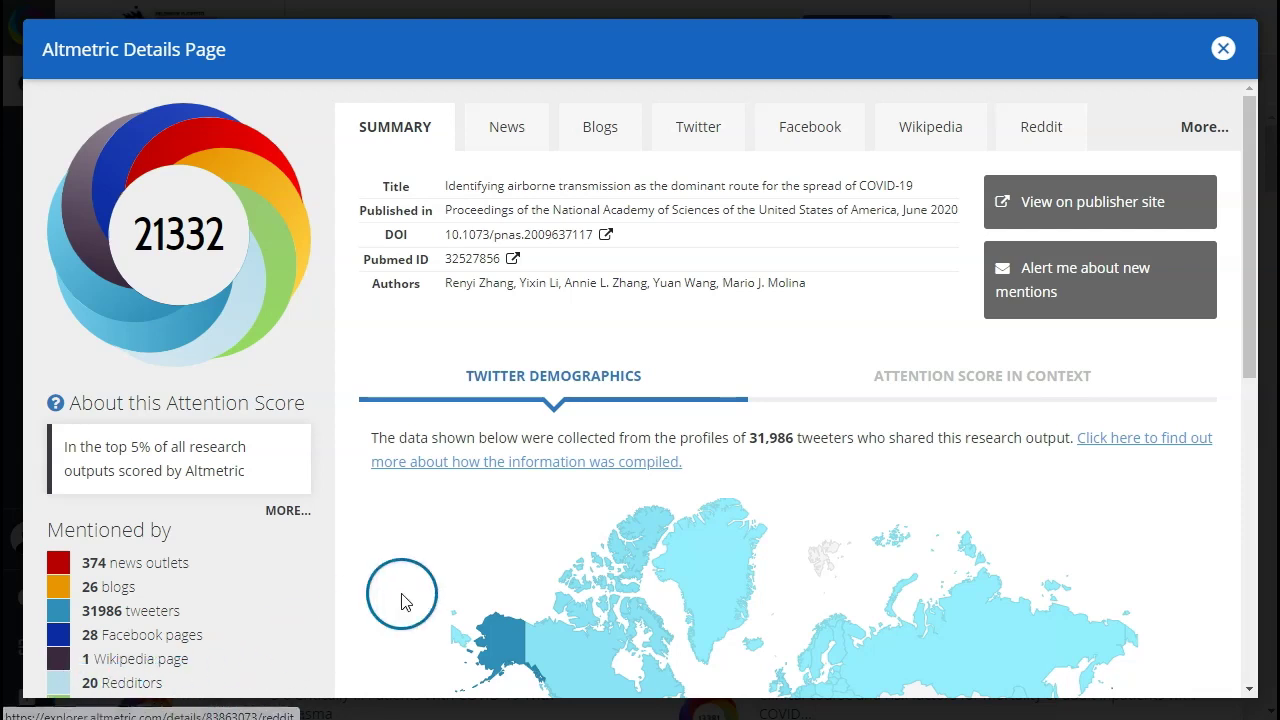
scroll(210, 608, down, 2)
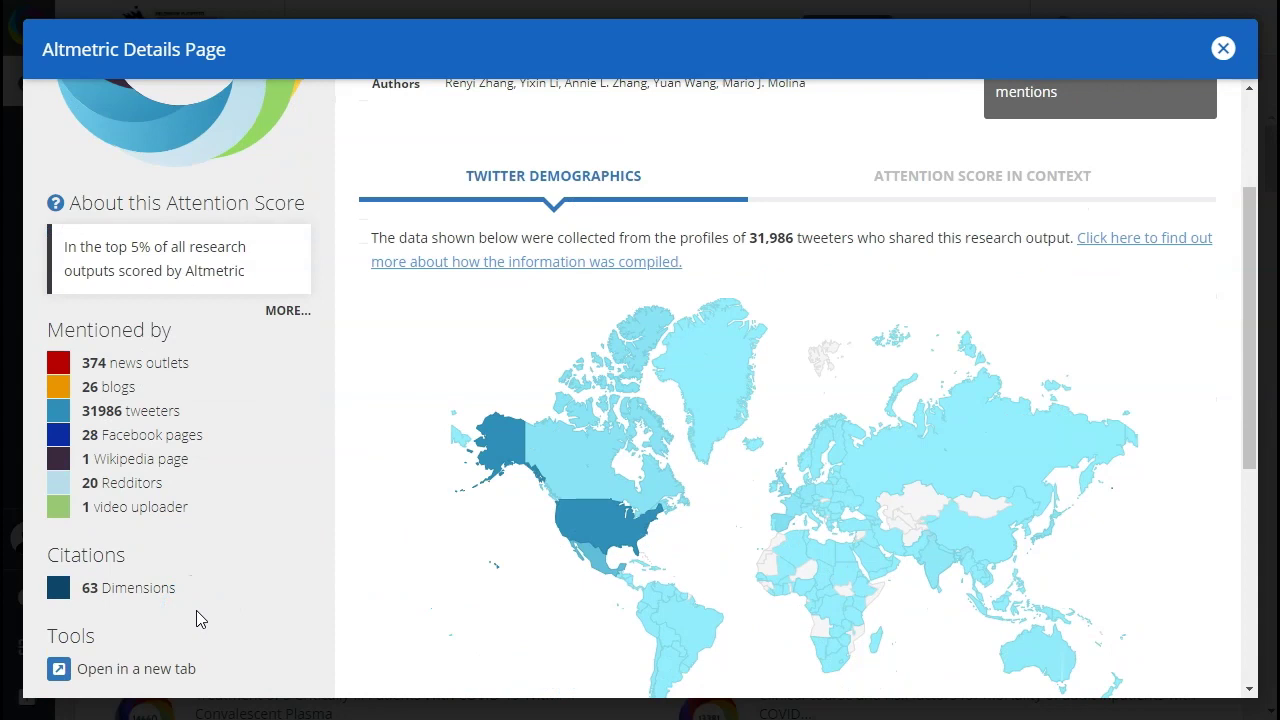
scroll(196, 619, up, 2)
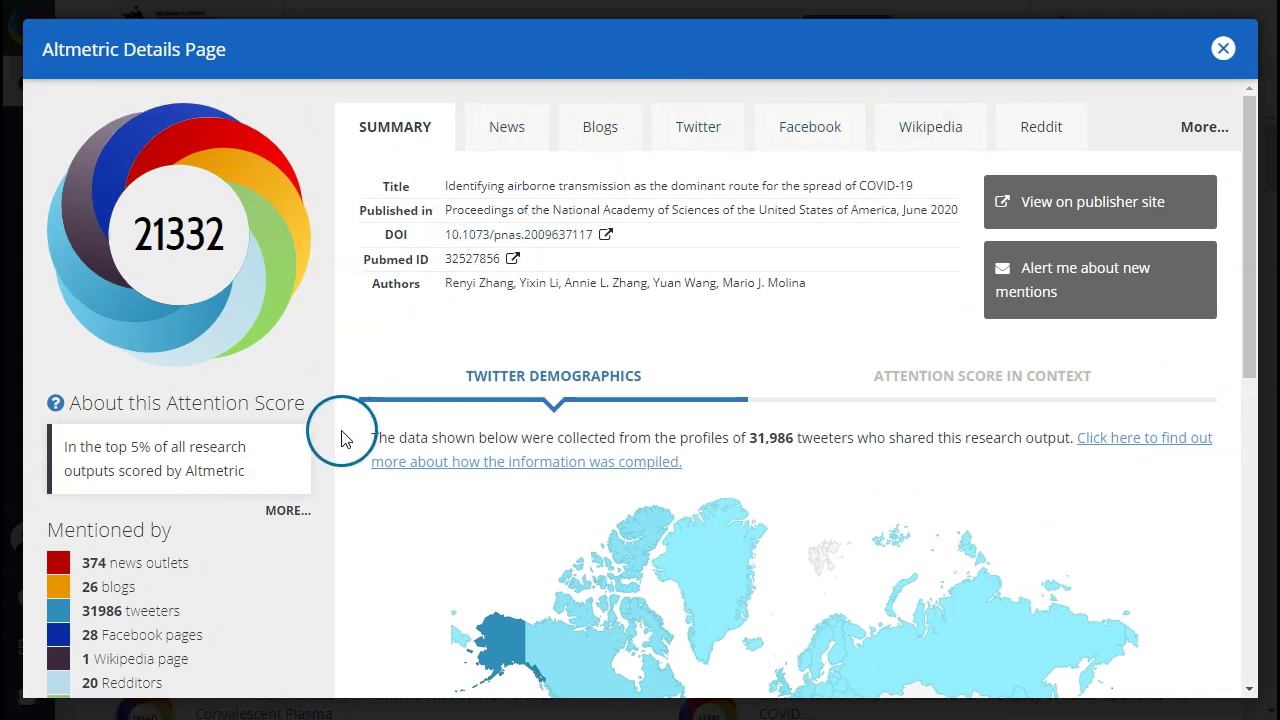
scroll(340, 440, down, 5)
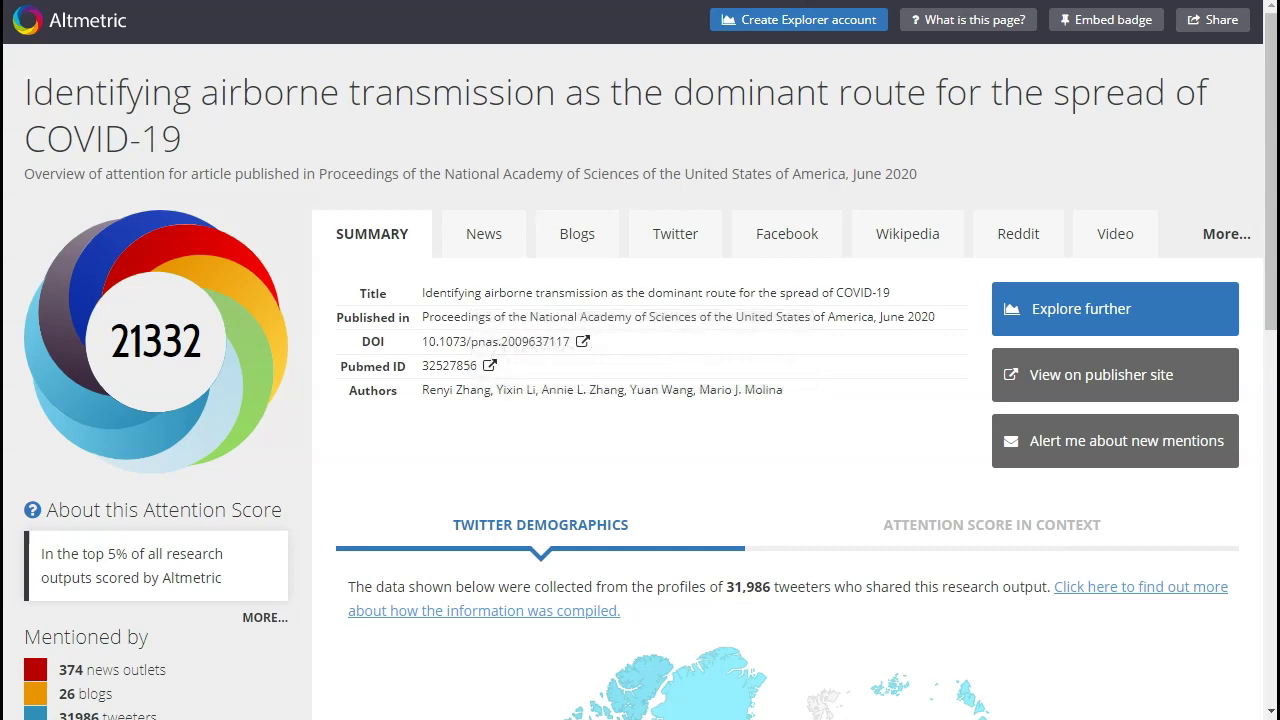
click(1104, 447)
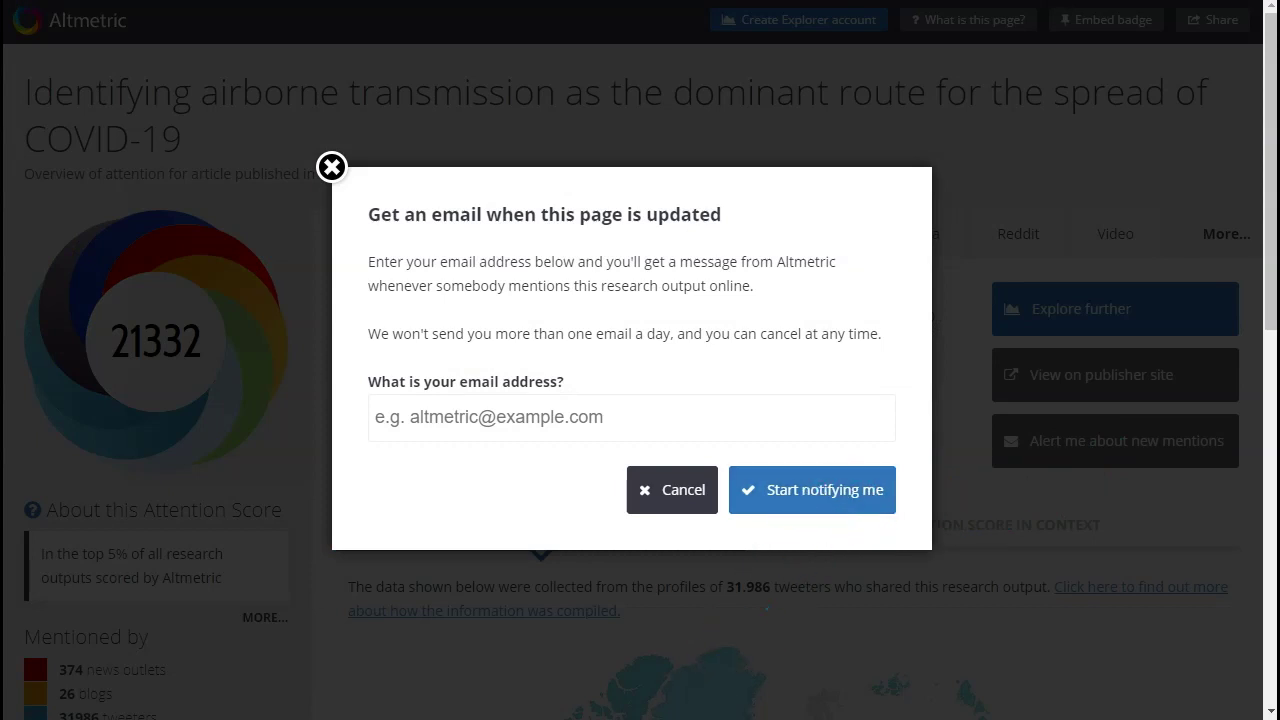
click(1068, 174)
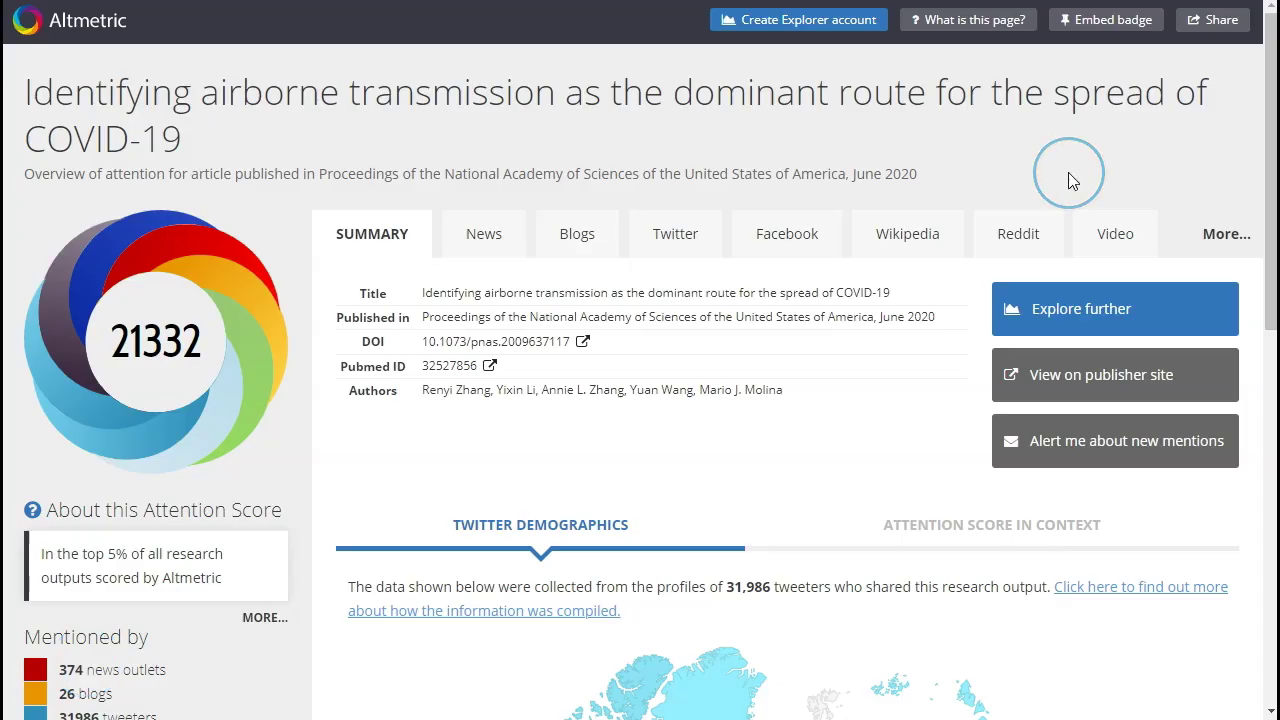
click(1088, 22)
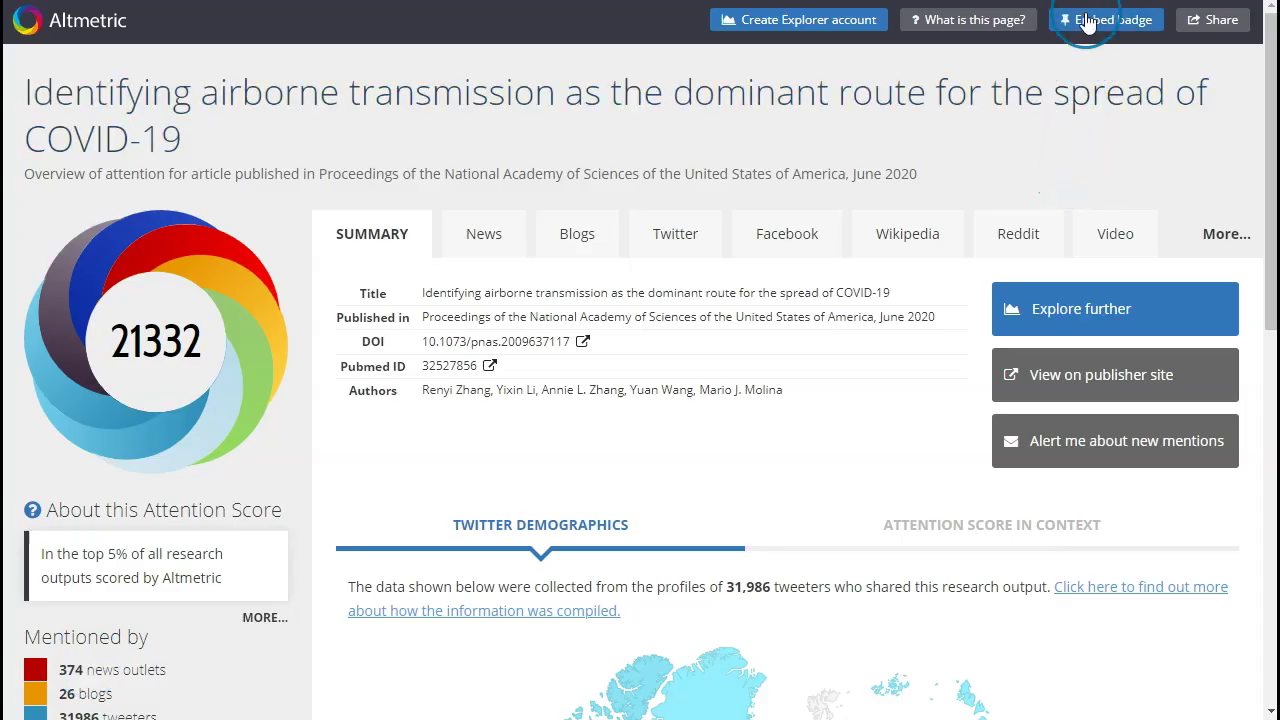
click(1088, 20)
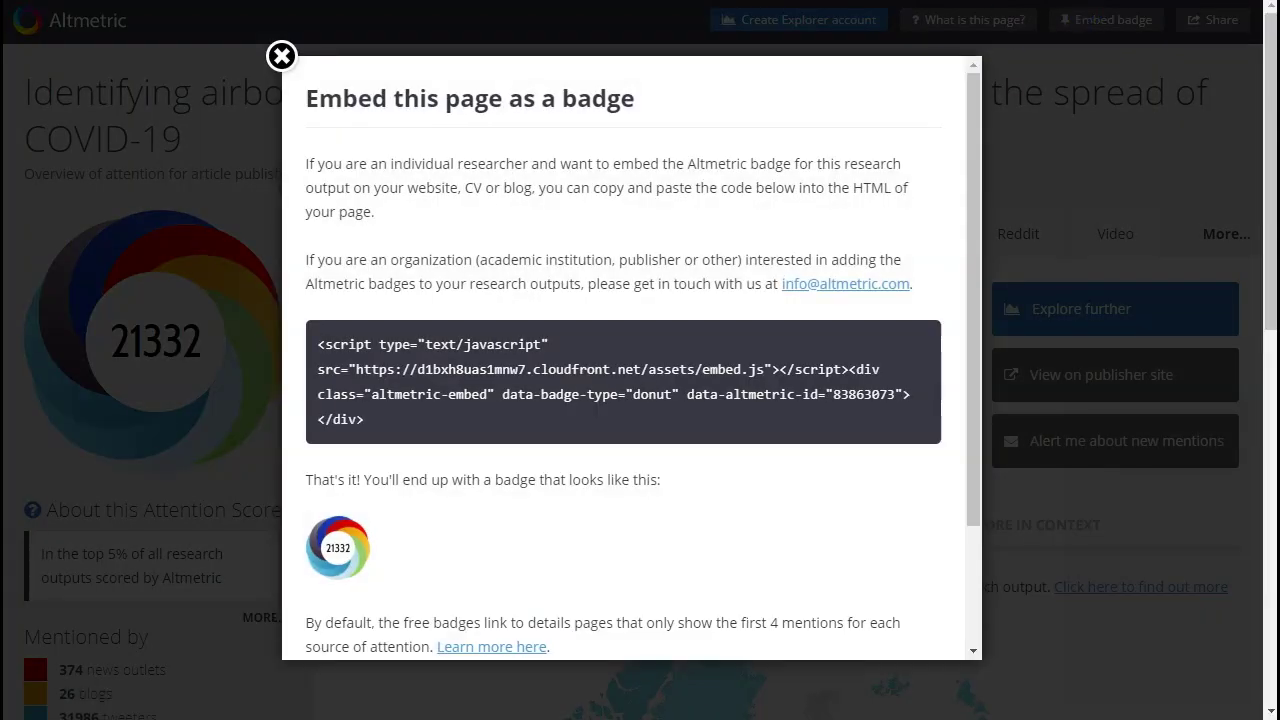
click(282, 57)
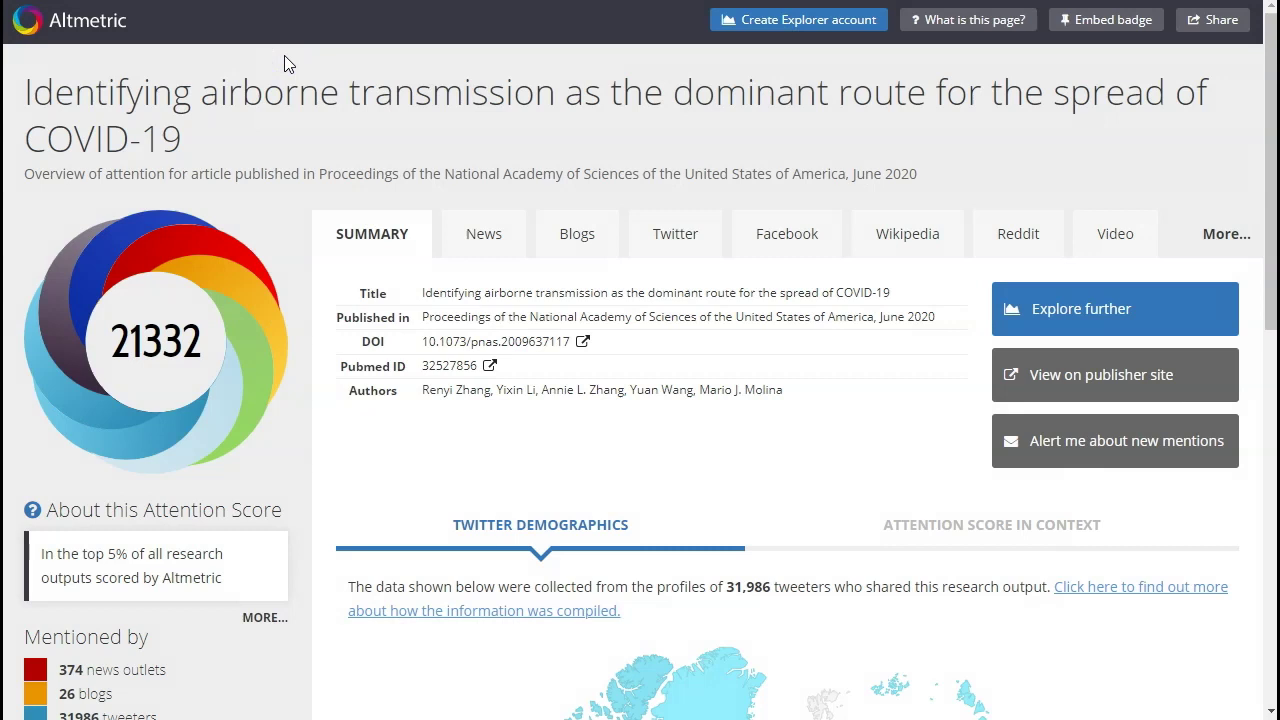
click(795, 429)
click(819, 343)
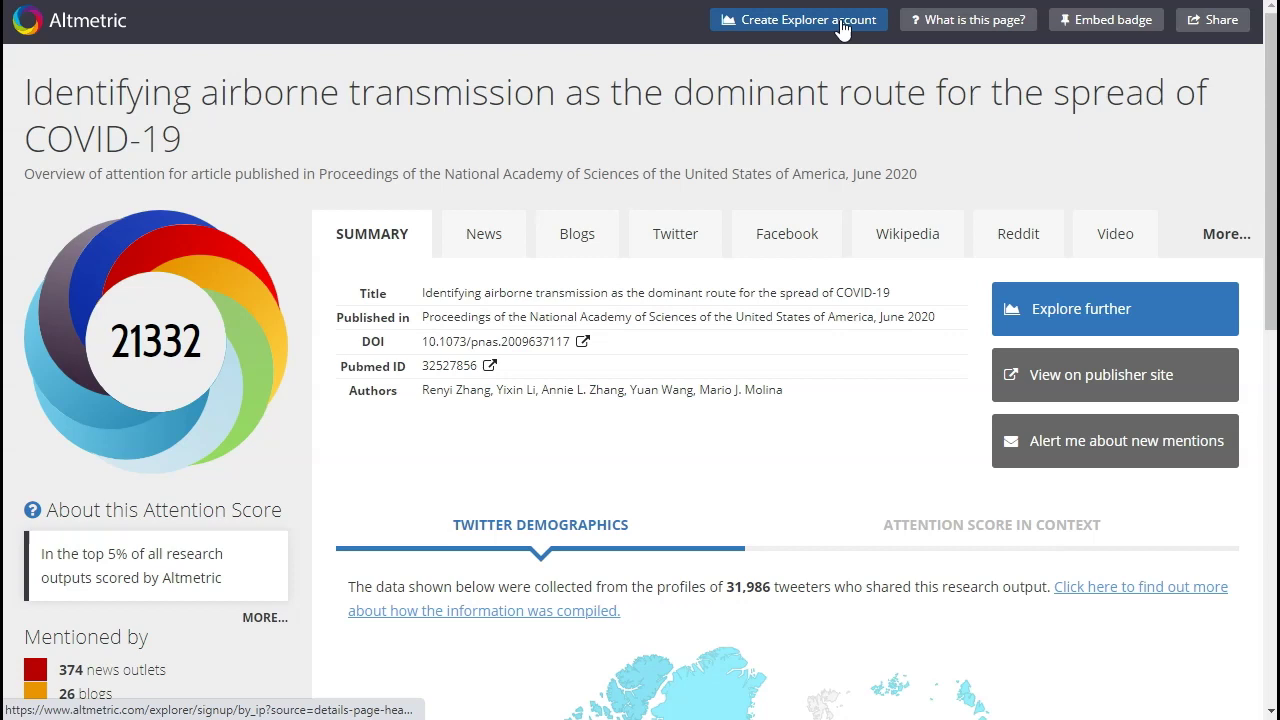
Open the Create Explorer account sign-up form
click(843, 30)
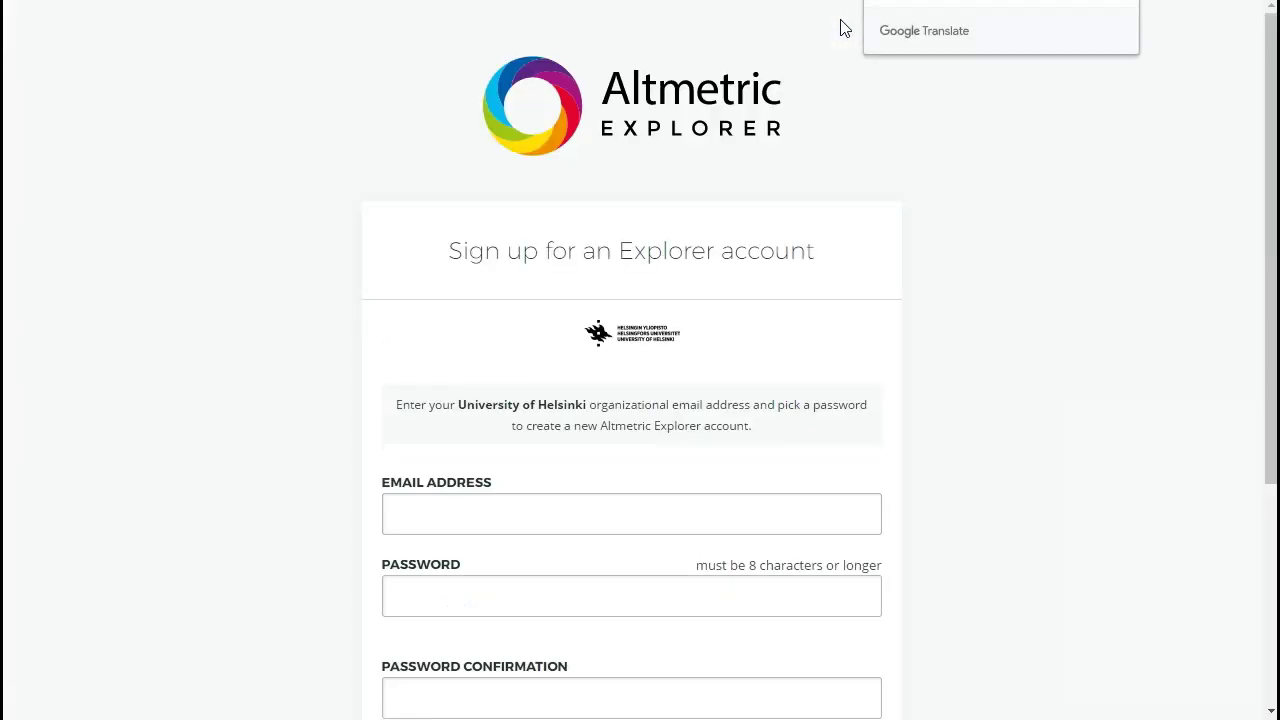